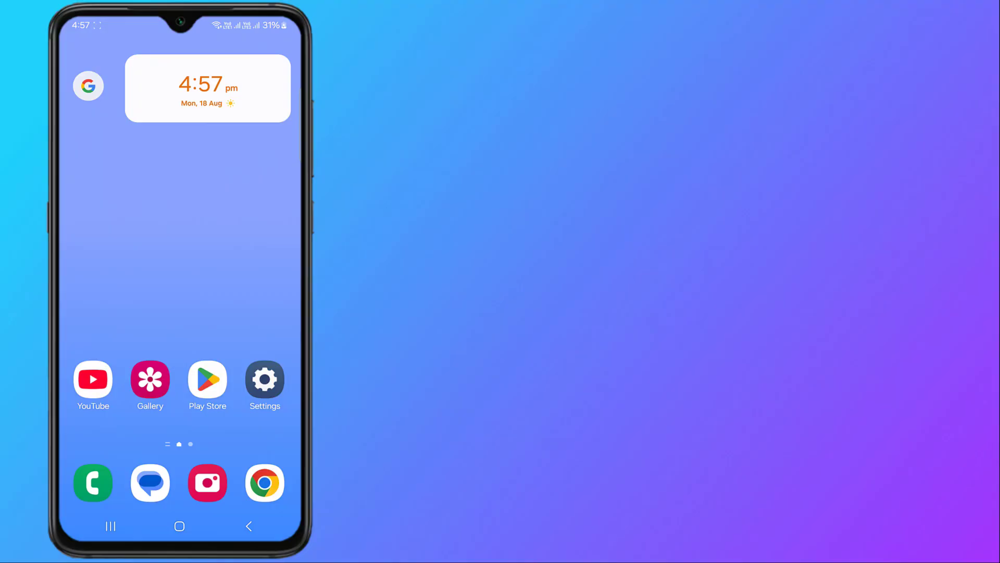
scroll(180, 313, "down", 2)
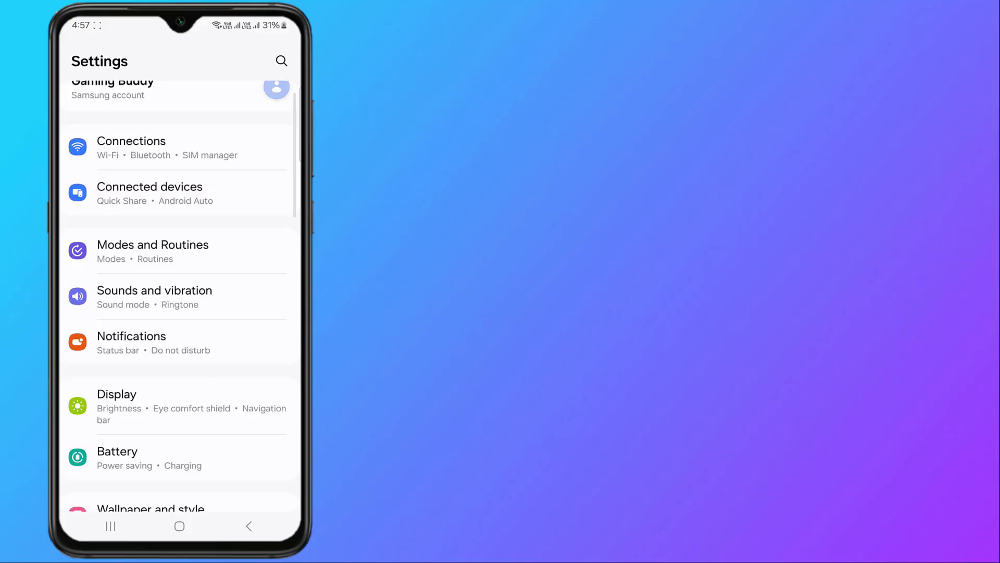
scroll(180, 313, "down", 4)
scroll(181, 312, "down", 5)
scroll(180, 312, "down", 2)
scroll(180, 313, "up", 1)
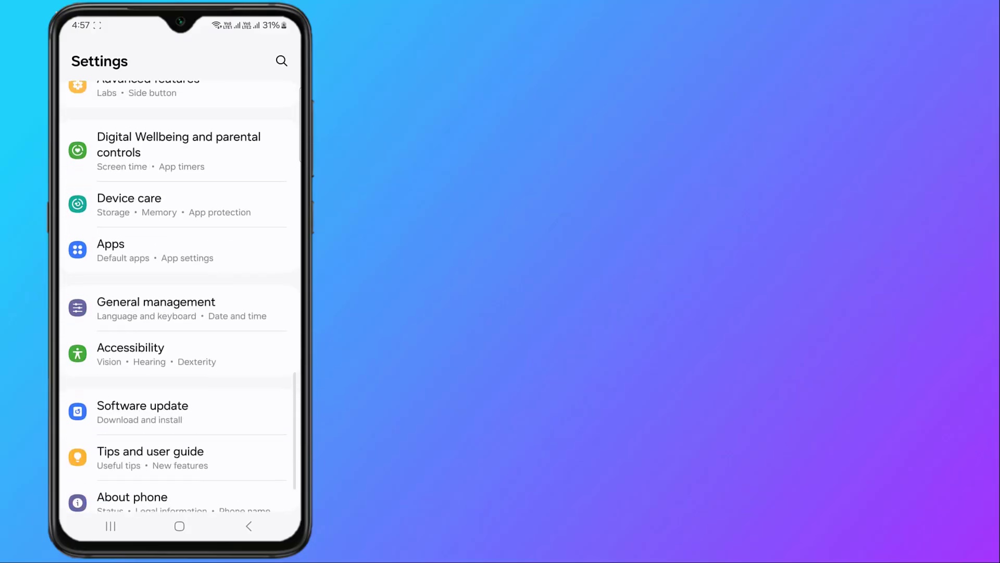
scroll(179, 313, "up", 2)
Search the installed apps for GPay, fixing a typo, to reach its App info page.
left_click(156, 305)
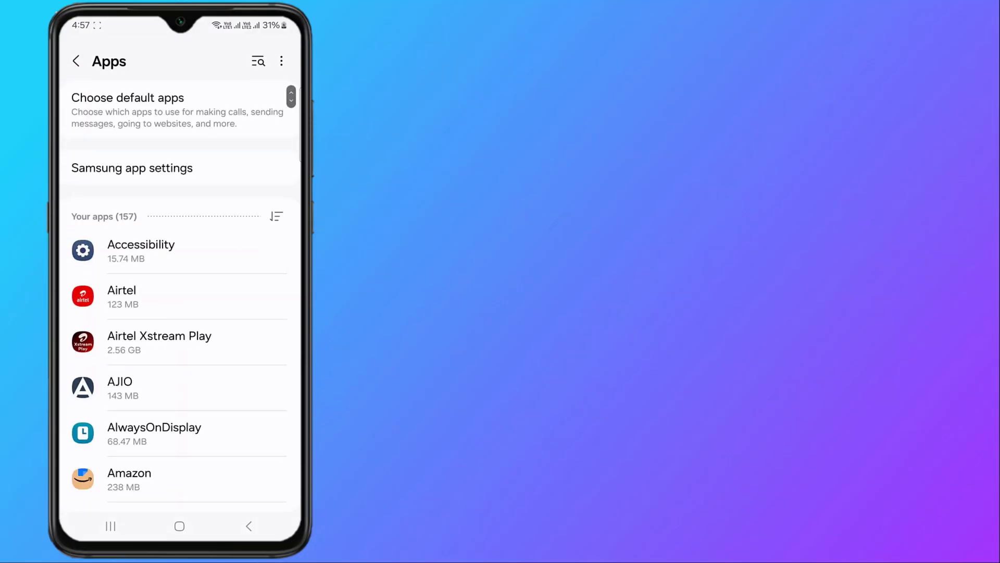
left_click(258, 61)
type("g")
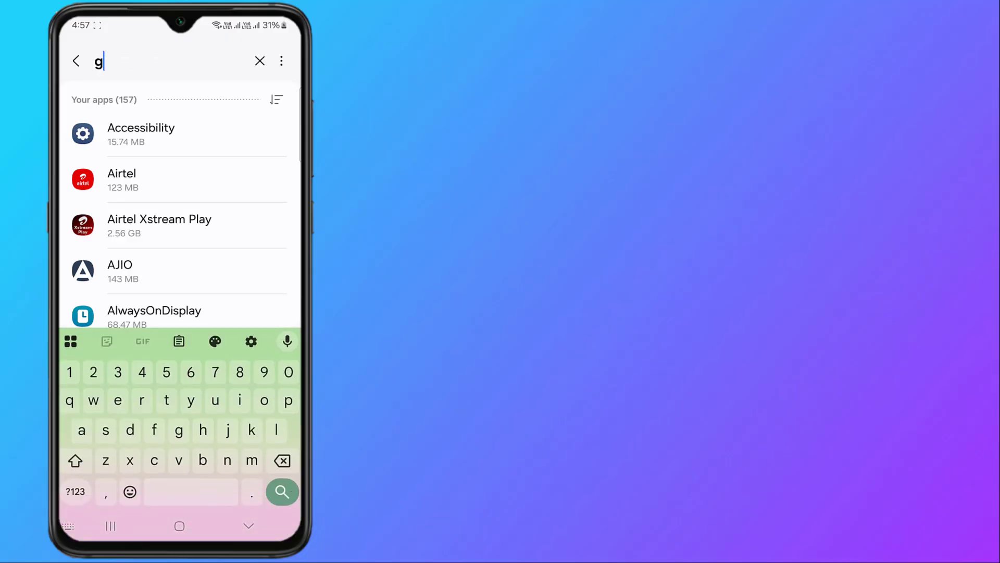
type("py")
key("BackSpace")
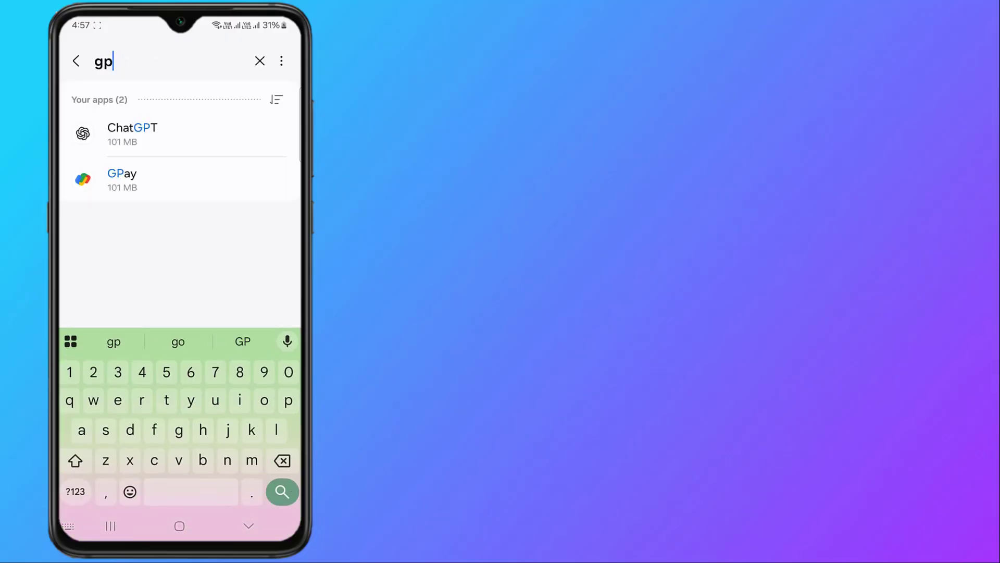
type("a")
left_click(122, 133)
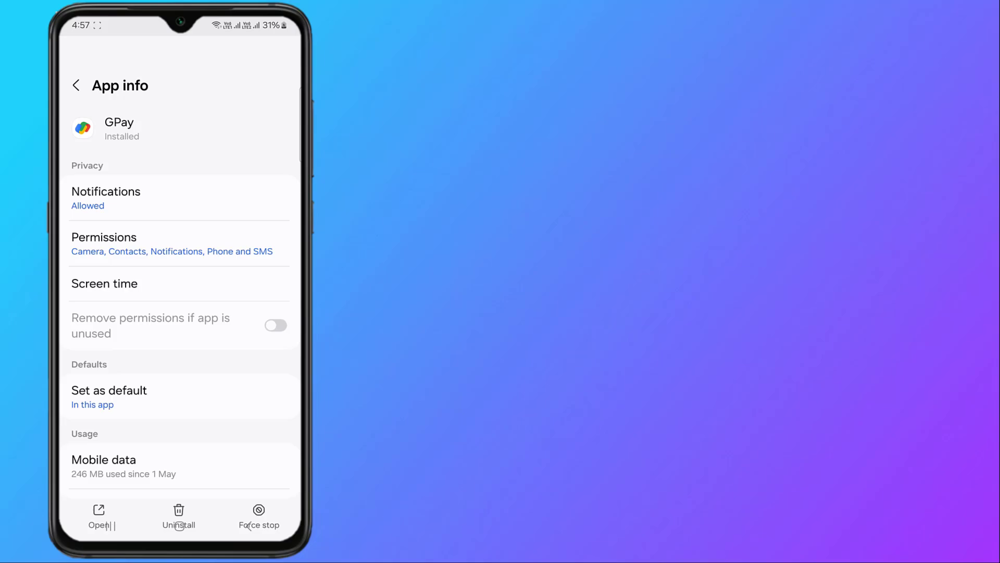
left_click(172, 219)
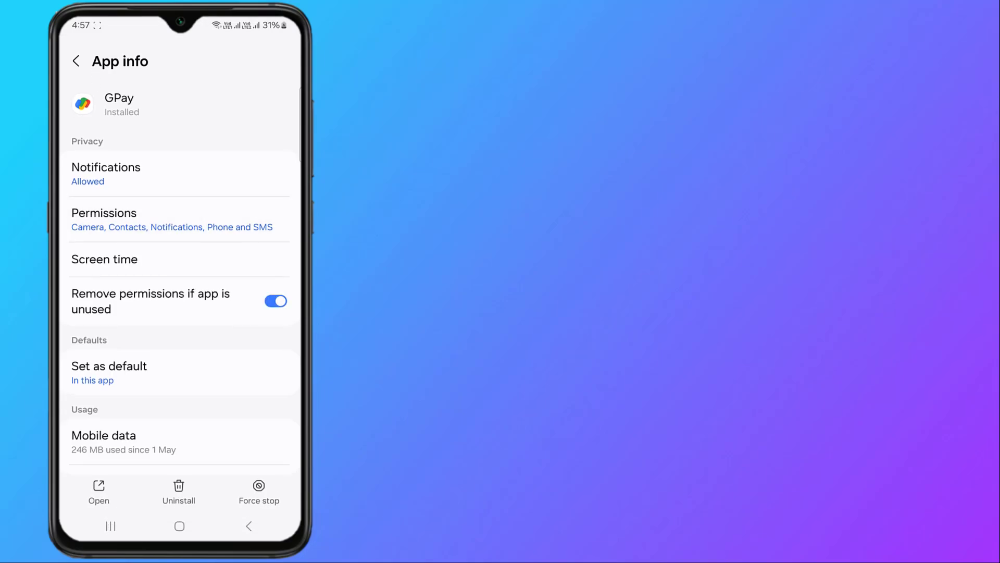
scroll(180, 313, "down", 5)
scroll(180, 297, "up", 2)
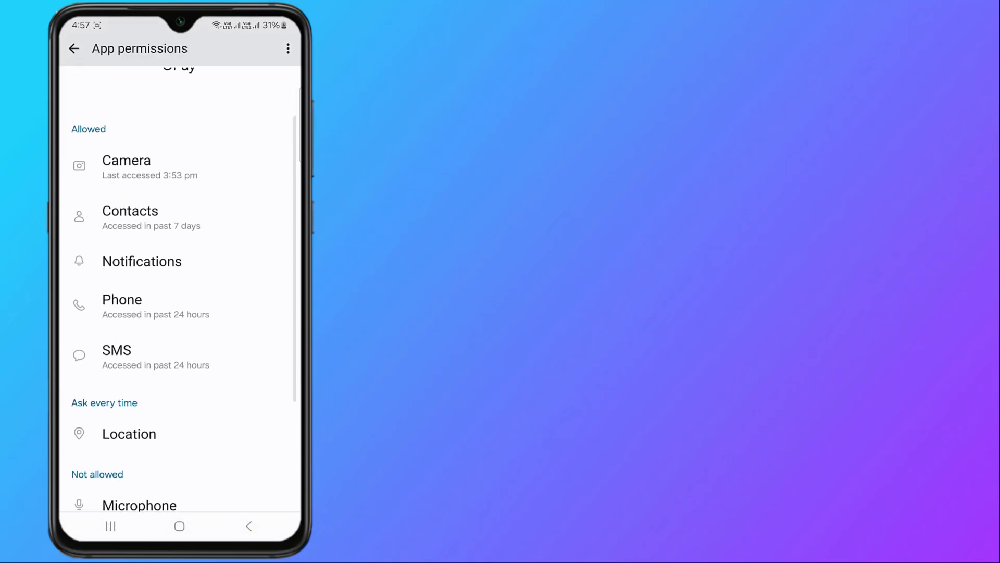
scroll(181, 297, "down", 3)
scroll(180, 290, "down", 2)
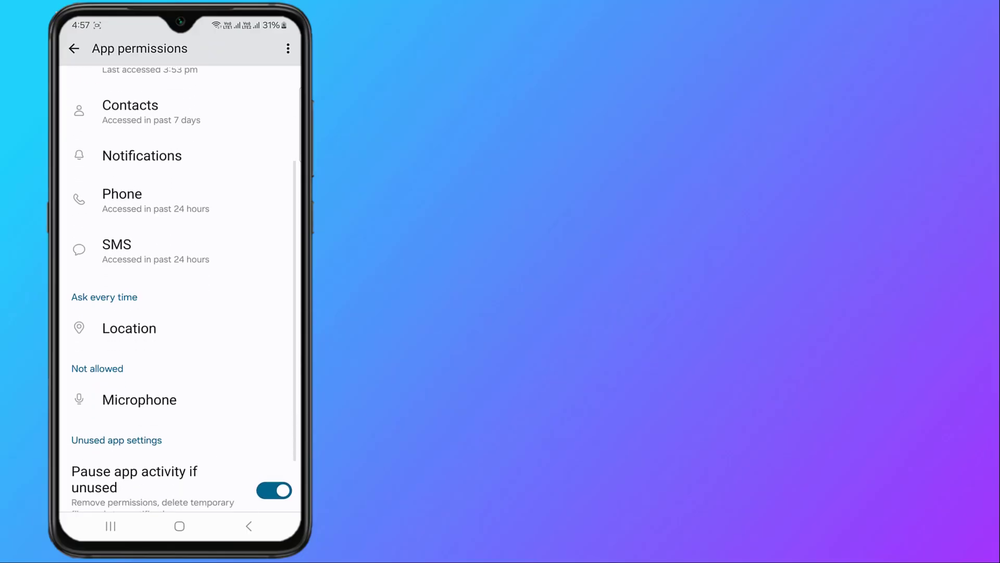
scroll(180, 289, "up", 2)
key("Escape")
scroll(180, 312, "down", 3)
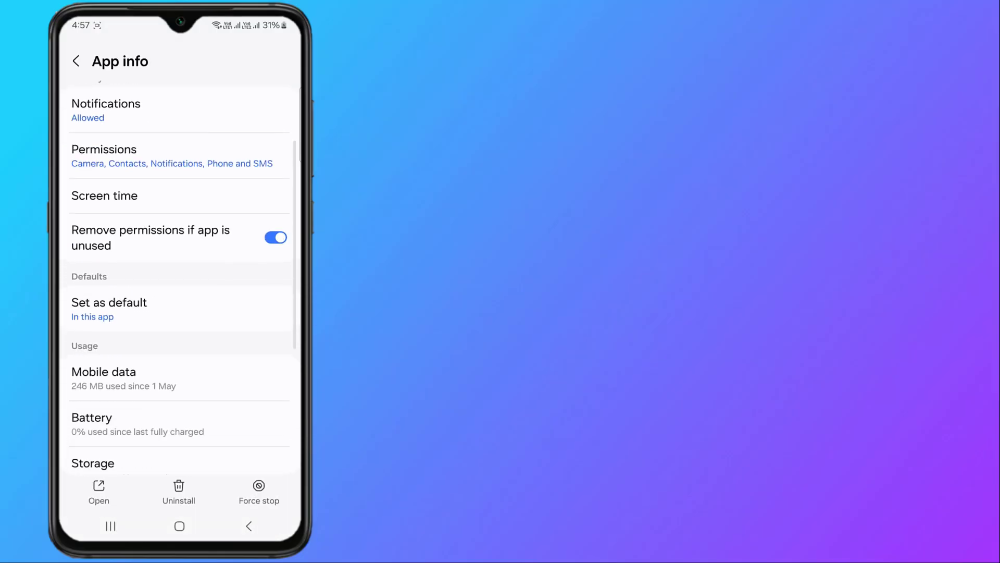
left_click(220, 328)
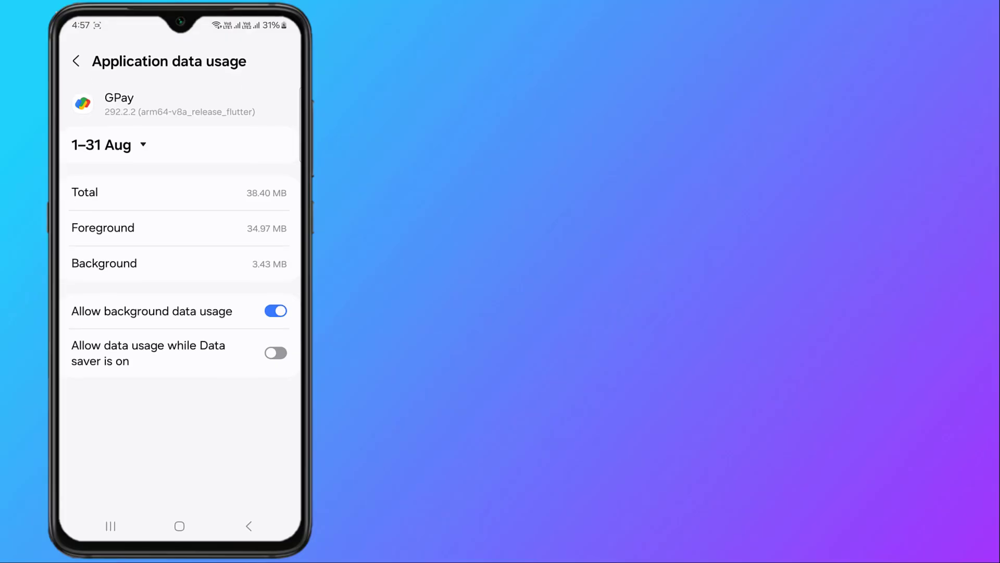
left_click(248, 525)
scroll(179, 313, "down", 1)
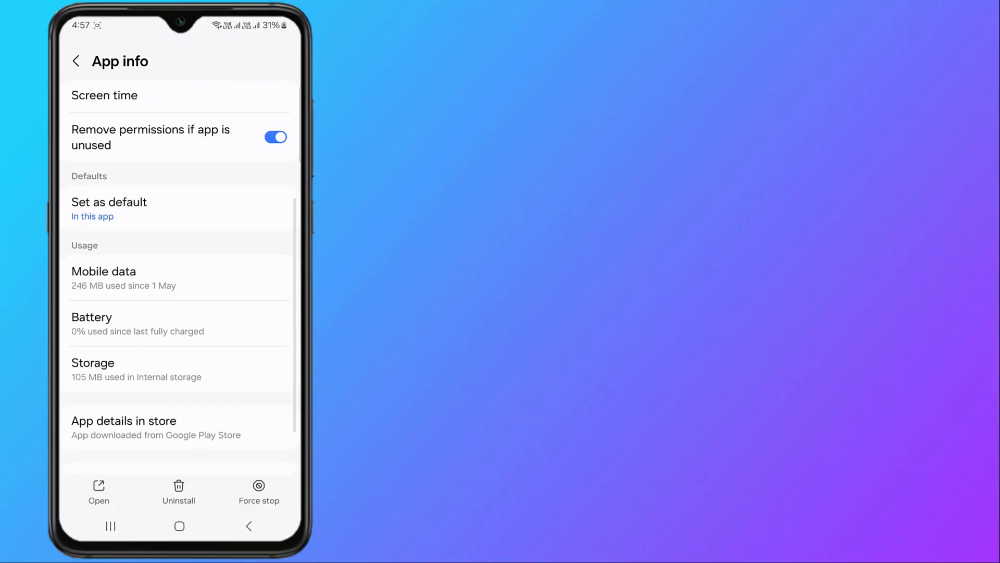
Clear GPay's cache to 0 B, cancel the data deletion, and force stop GPay.
left_click(179, 363)
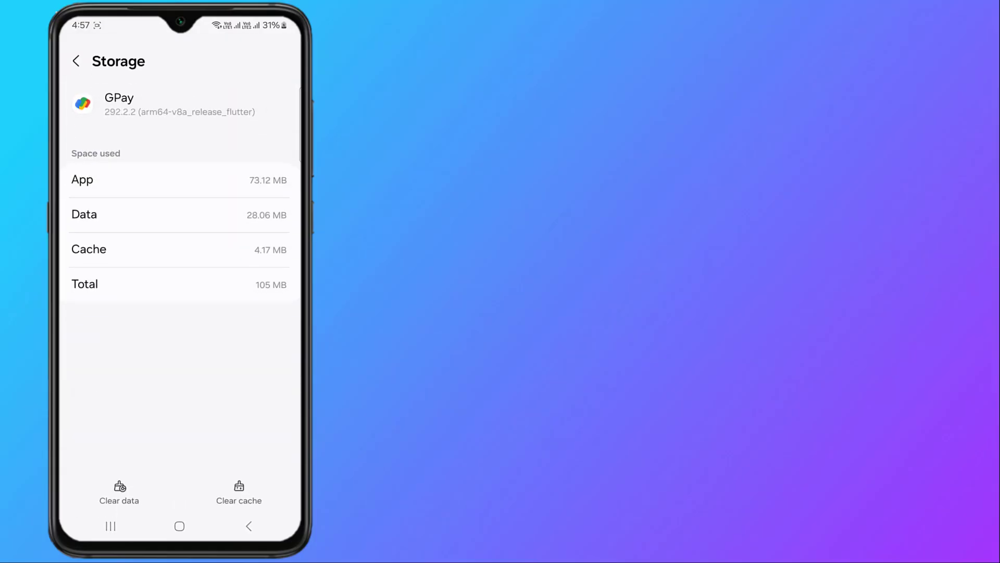
left_click(239, 493)
left_click(119, 492)
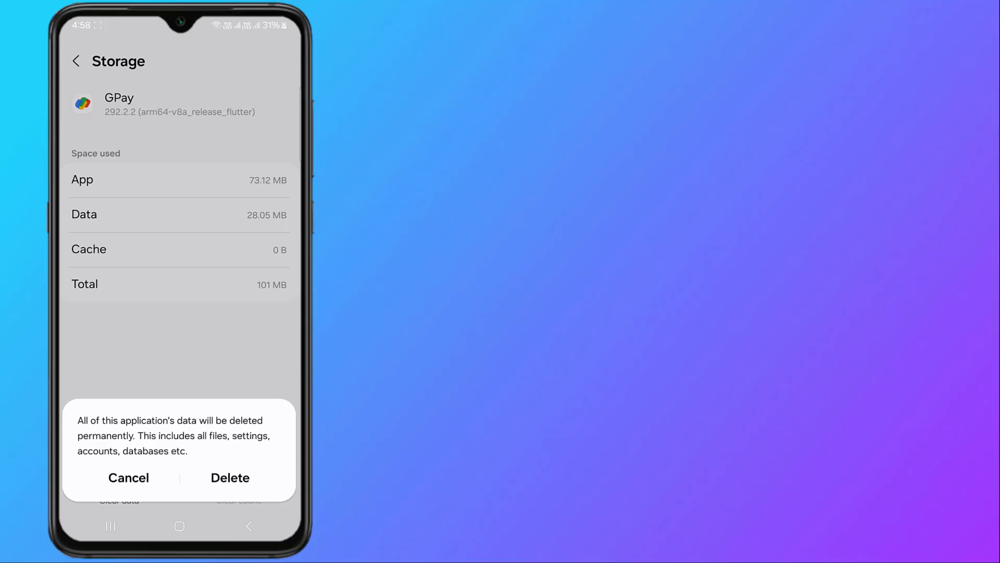
left_click(230, 477)
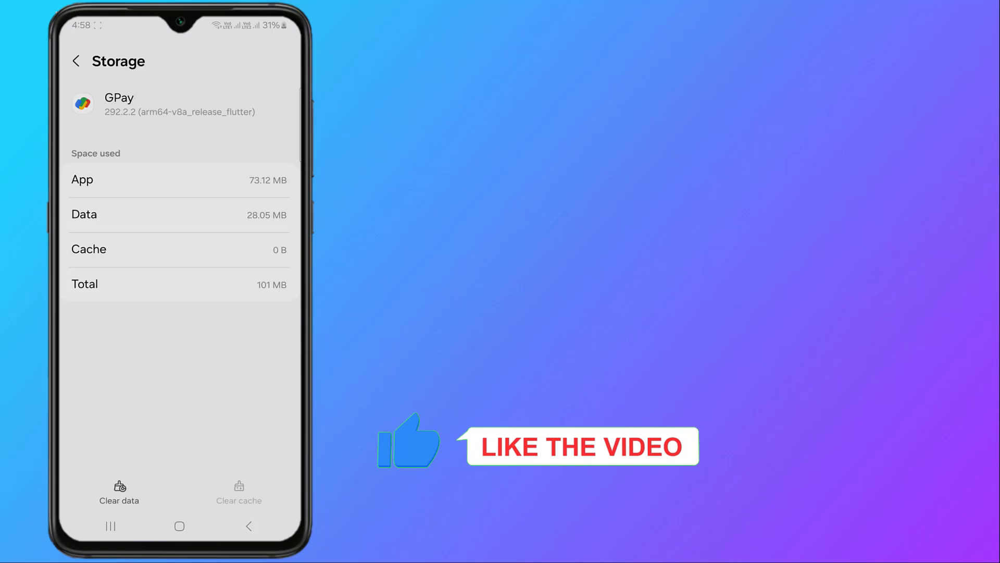
left_click(76, 60)
left_click(259, 491)
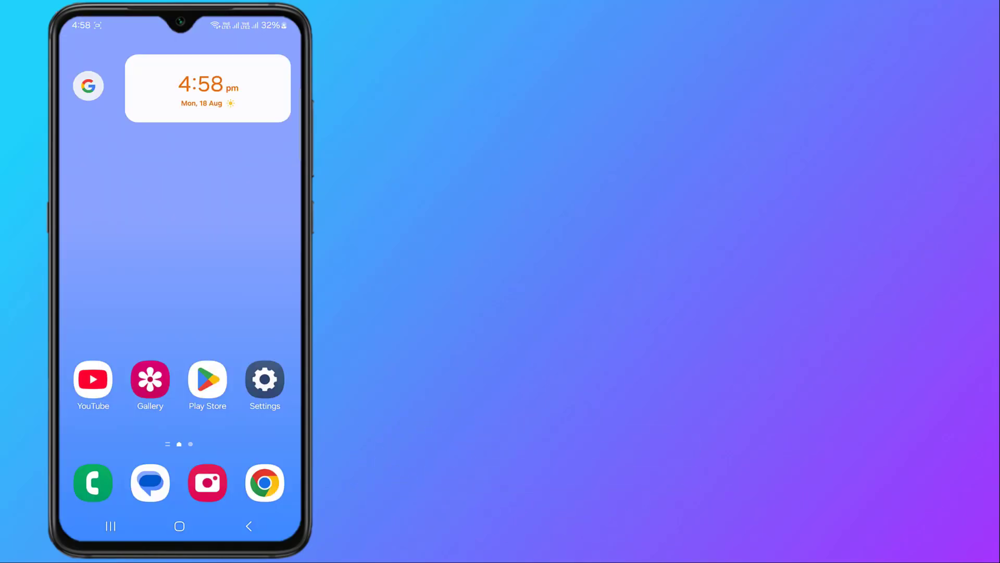
Search the Play Store for 'gpay' and open the Google Pay listing.
left_click(207, 381)
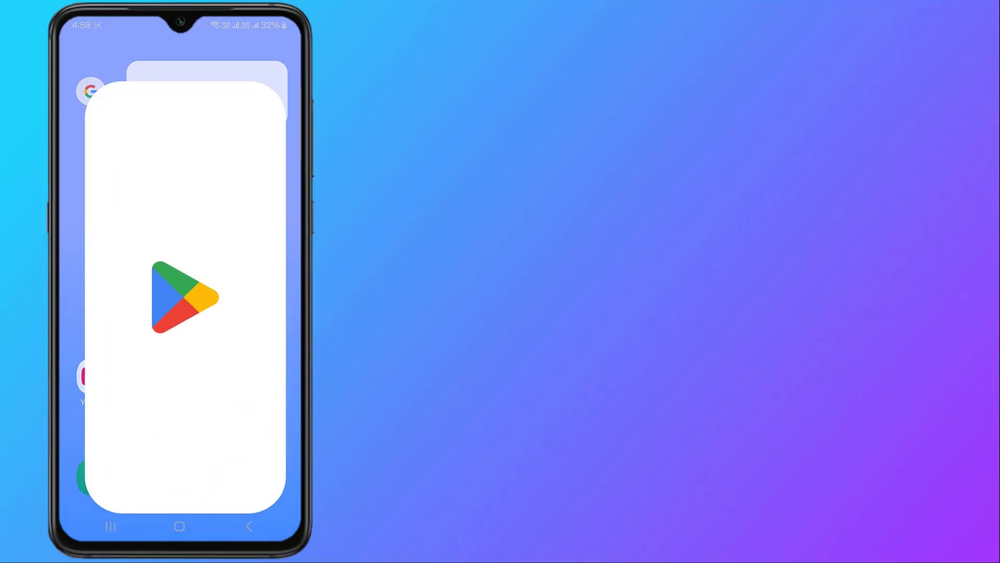
left_click(179, 491)
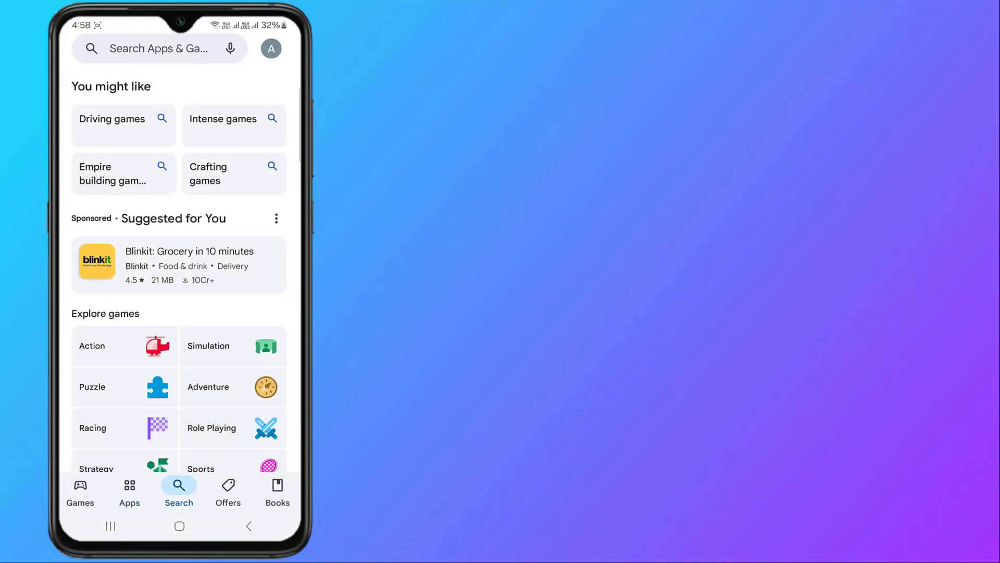
left_click(159, 49)
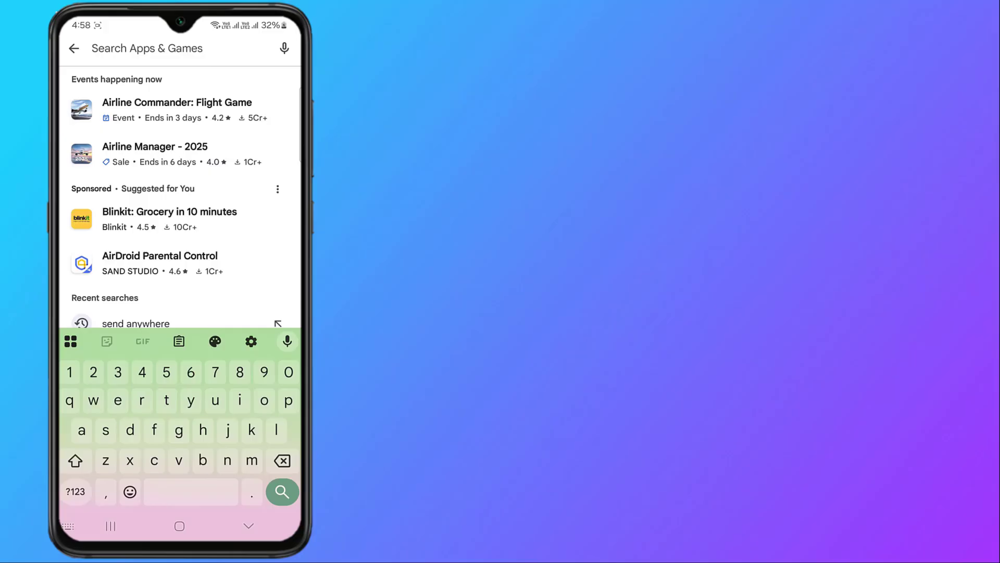
type("gpay")
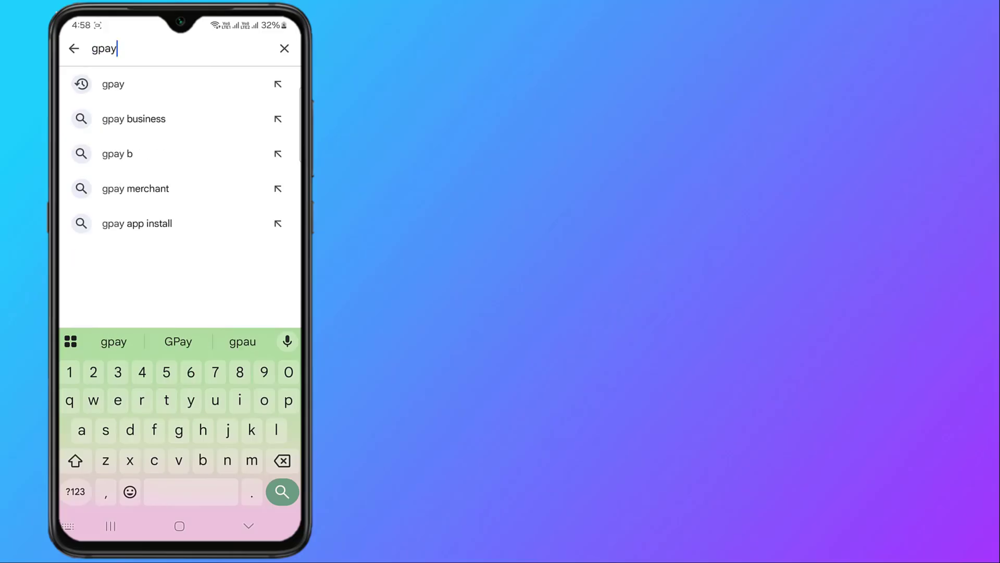
key("Return")
left_click(156, 249)
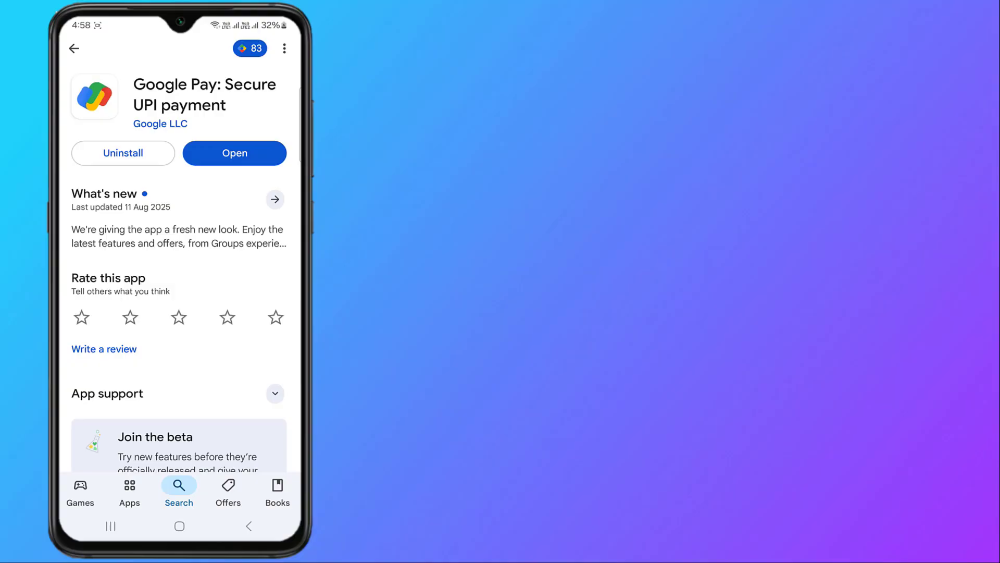
Go Home from the Google Pay listing, which showed no pending update.
left_click(179, 526)
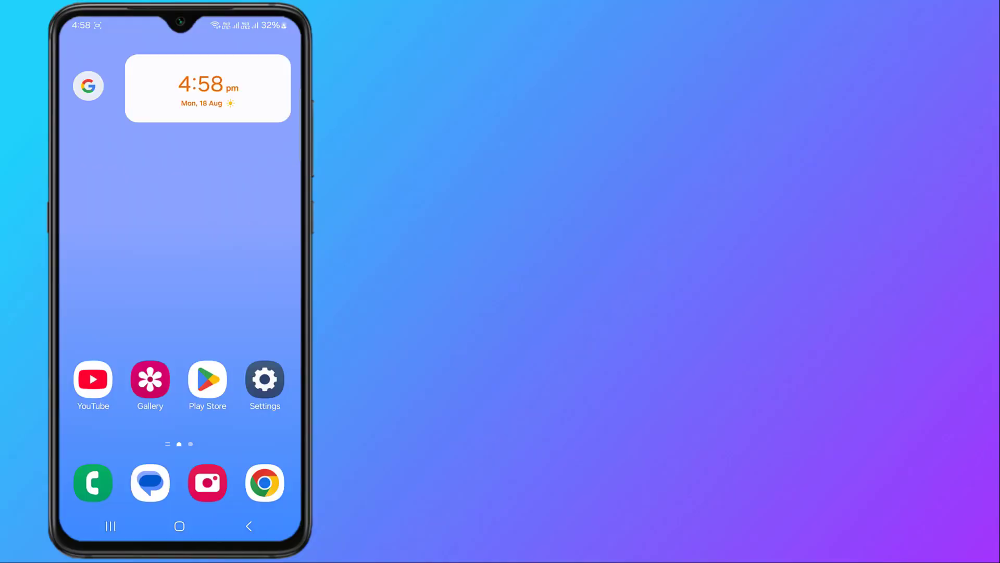